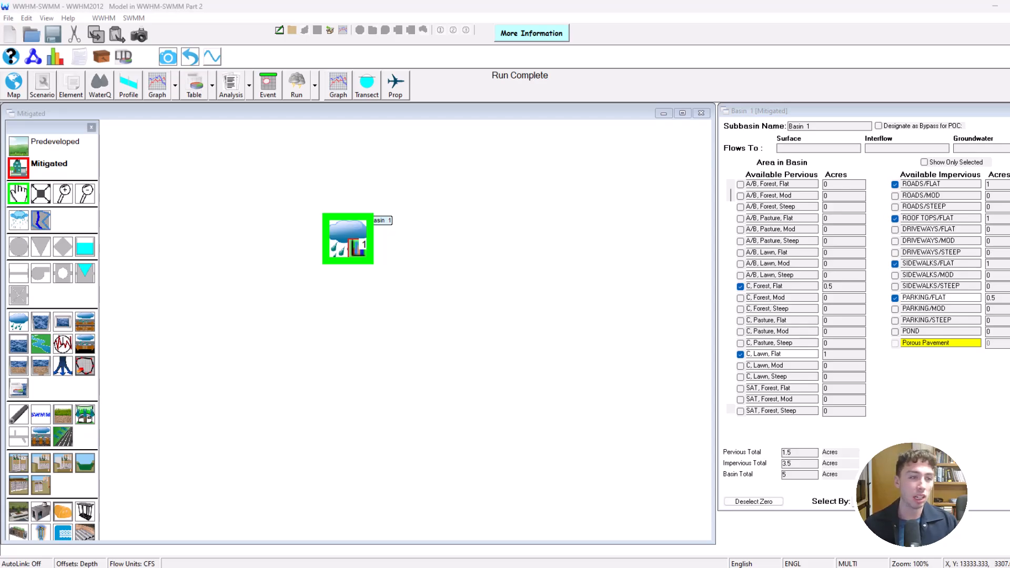
- Compare Basin 1's land-use areas in the Predeveloped and Mitigated scenarios, ending on the mitigated basin
{"action": "left_click", "coordinate": [39, 149]}
{"action": "left_click_drag", "start_coordinate": [310, 254], "coordinate": [330, 264]}
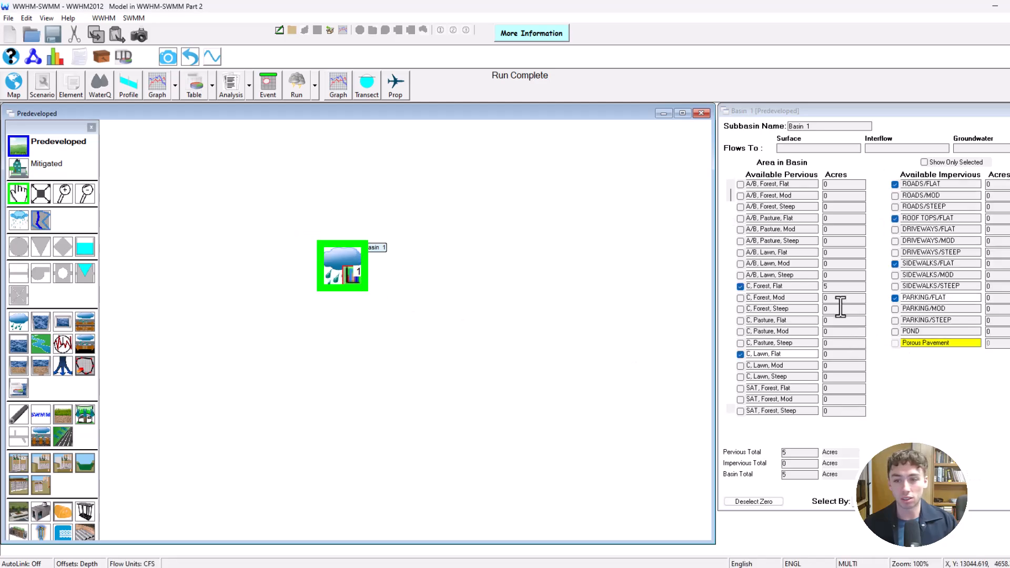
{"action": "left_click", "coordinate": [19, 168]}
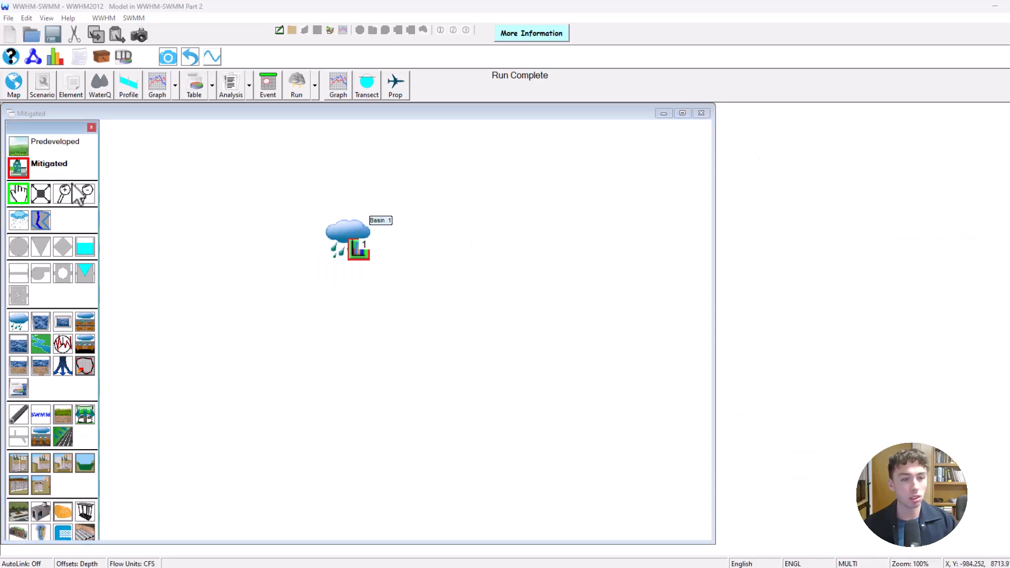
{"action": "left_click", "coordinate": [328, 240]}
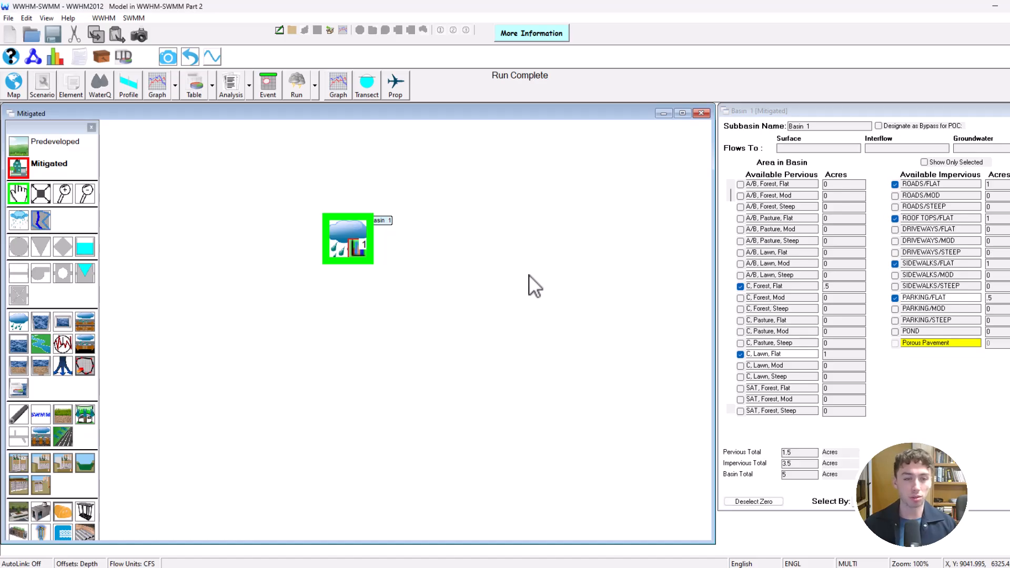
- Disconnect the mitigated Basin 1 from its point of compliance and move it higher on the schematic
{"action": "right_click", "coordinate": [363, 234]}
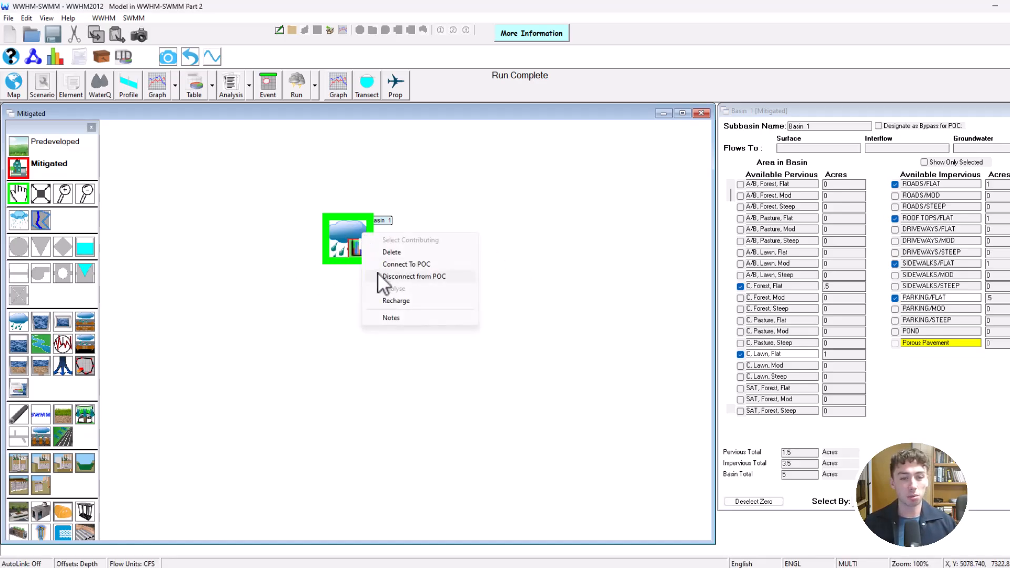
{"action": "left_click", "coordinate": [378, 274]}
{"action": "left_click_drag", "start_coordinate": [356, 247], "coordinate": [379, 209]}
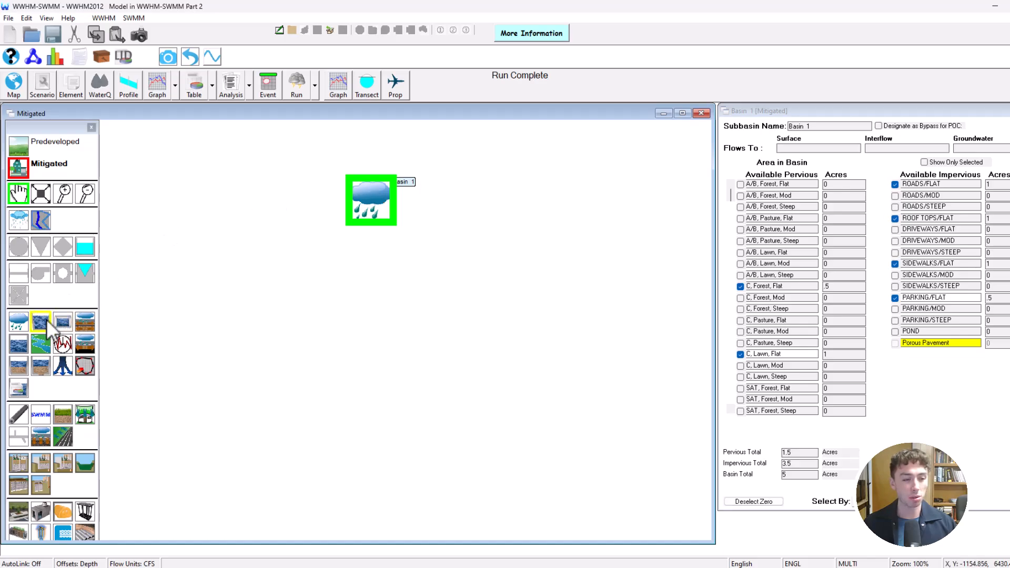
- Place a trapezoidal pond below Basin 1 and route the basin's surface flow and interflow into it
{"action": "left_click_drag", "start_coordinate": [44, 320], "coordinate": [363, 308]}
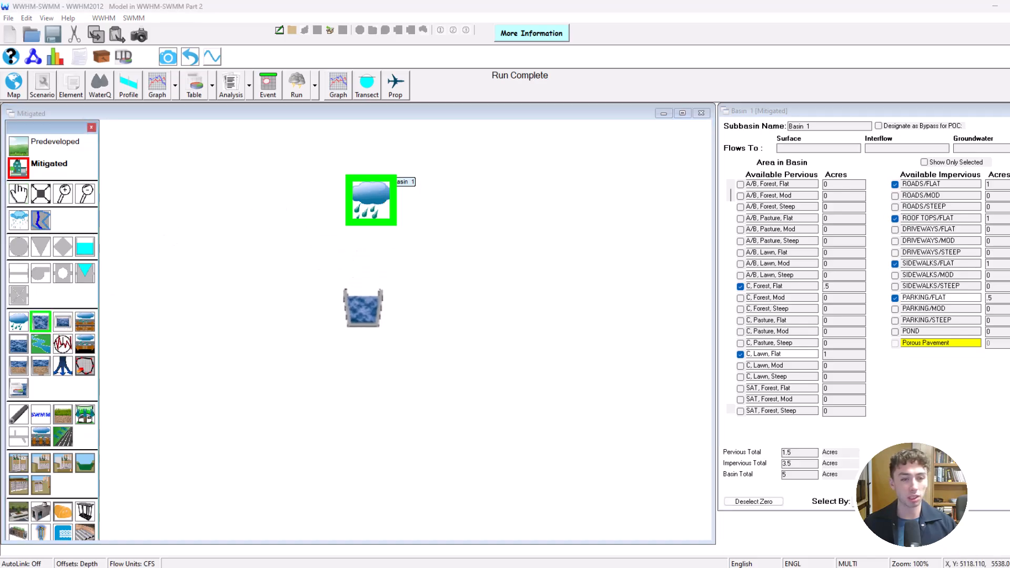
{"action": "left_click", "coordinate": [360, 303]}
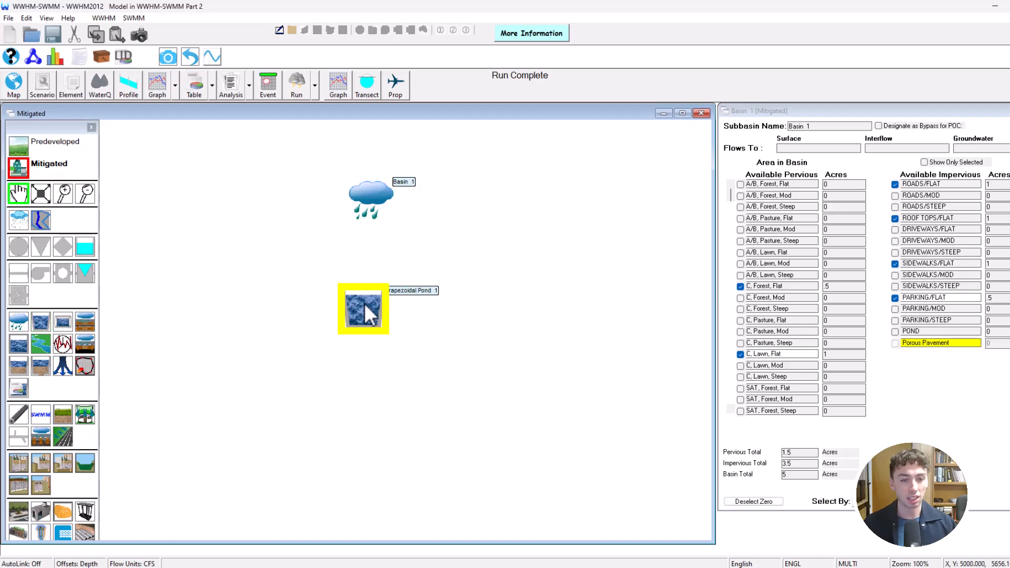
{"action": "mouse_move", "coordinate": [355, 314]}
{"action": "left_mouse_down"}
{"action": "mouse_move", "coordinate": [407, 318]}
{"action": "mouse_move", "coordinate": [351, 302]}
{"action": "left_mouse_up"}
{"action": "left_click_drag", "start_coordinate": [374, 204], "coordinate": [373, 323]}
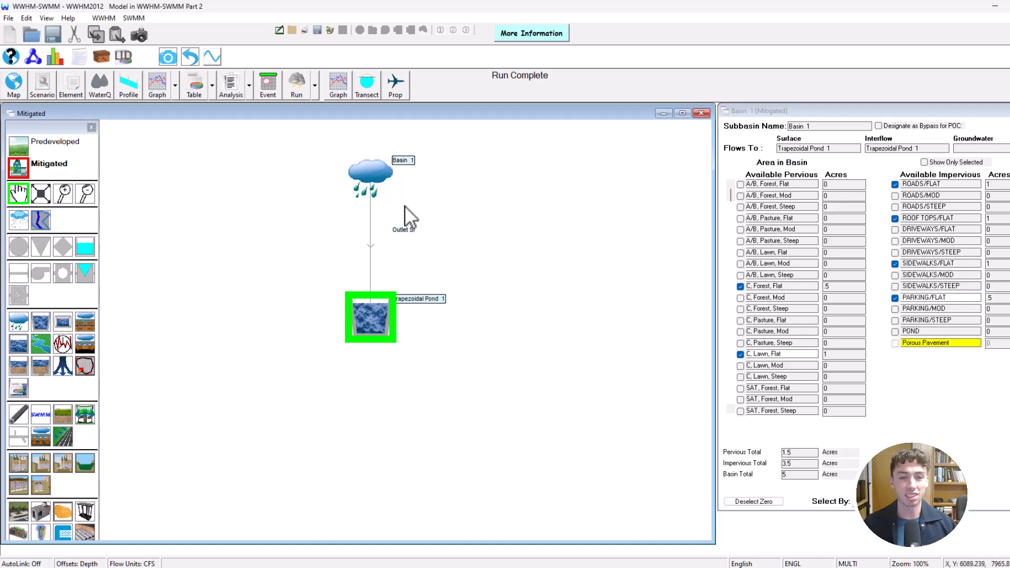
{"action": "left_click", "coordinate": [370, 238]}
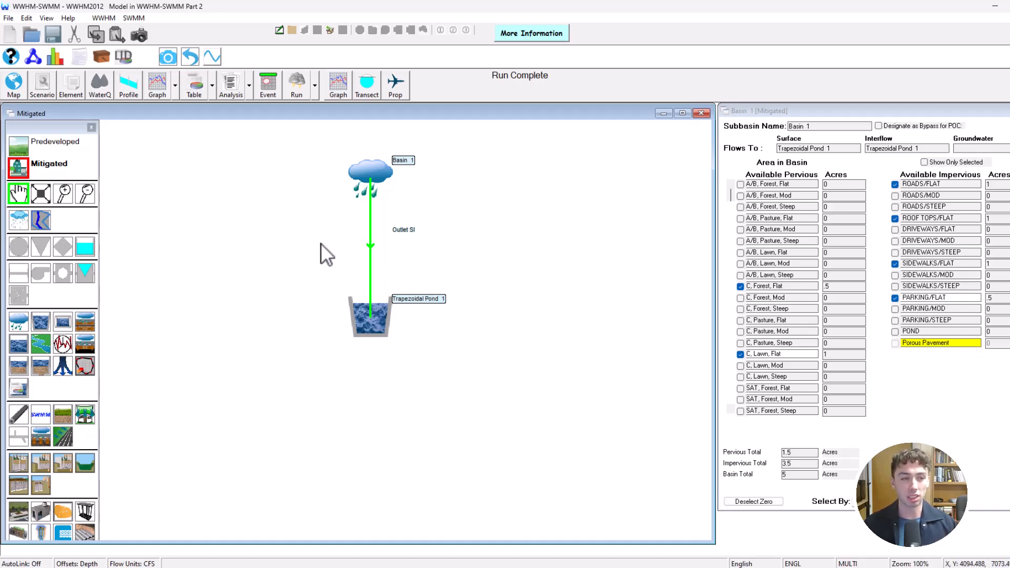
- Connect Outlet 1 of the trapezoidal pond to point of compliance 1
{"action": "left_click", "coordinate": [375, 329]}
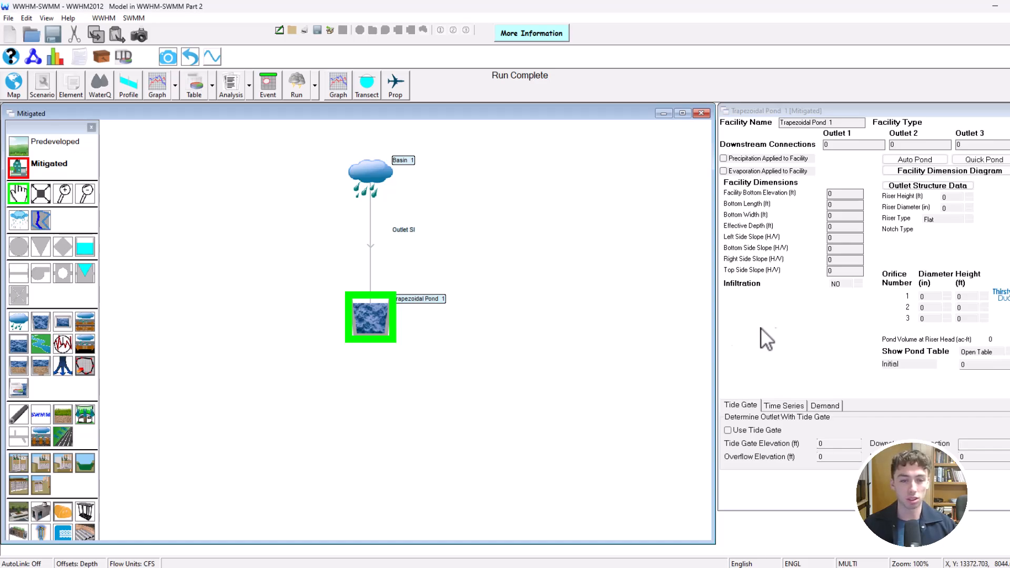
{"action": "right_click", "coordinate": [362, 320]}
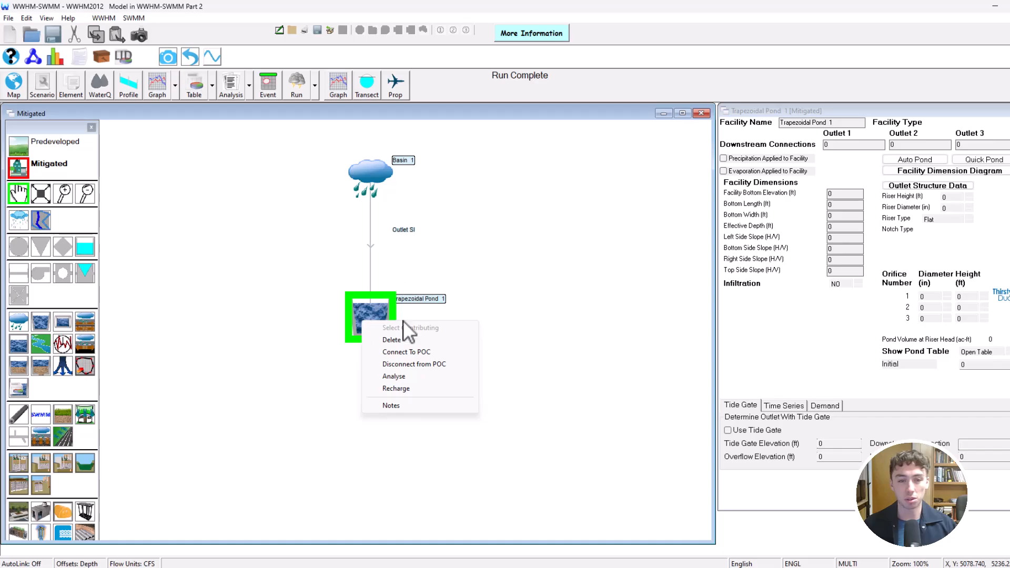
{"action": "left_click", "coordinate": [414, 353]}
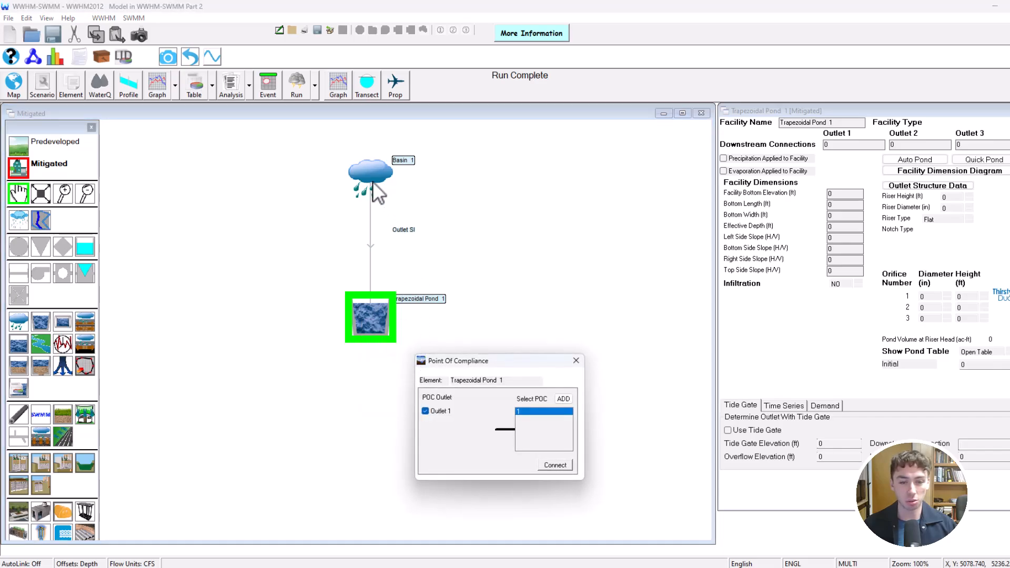
{"action": "left_click", "coordinate": [547, 465]}
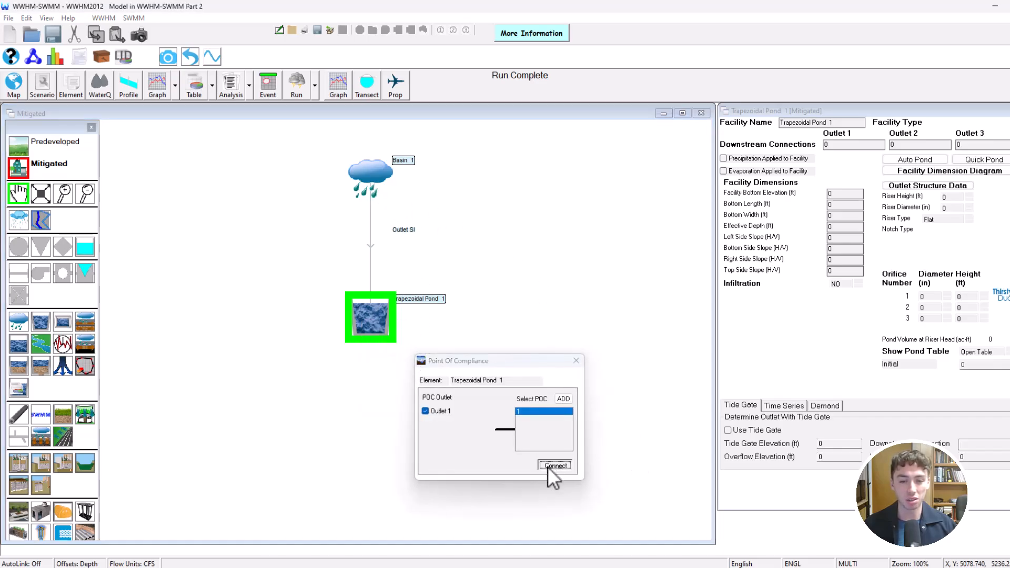
{"action": "left_click_drag", "start_coordinate": [375, 314], "coordinate": [378, 308]}
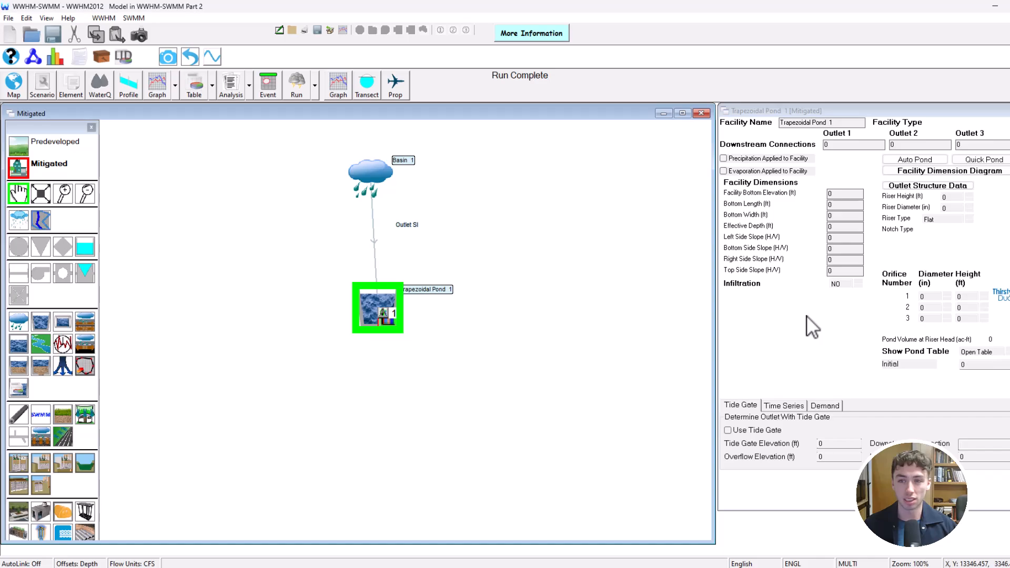
- Rename the trapezoidal pond as Detention Pond and fill in its dimensions with Quick Pond
{"action": "left_click", "coordinate": [837, 122]}
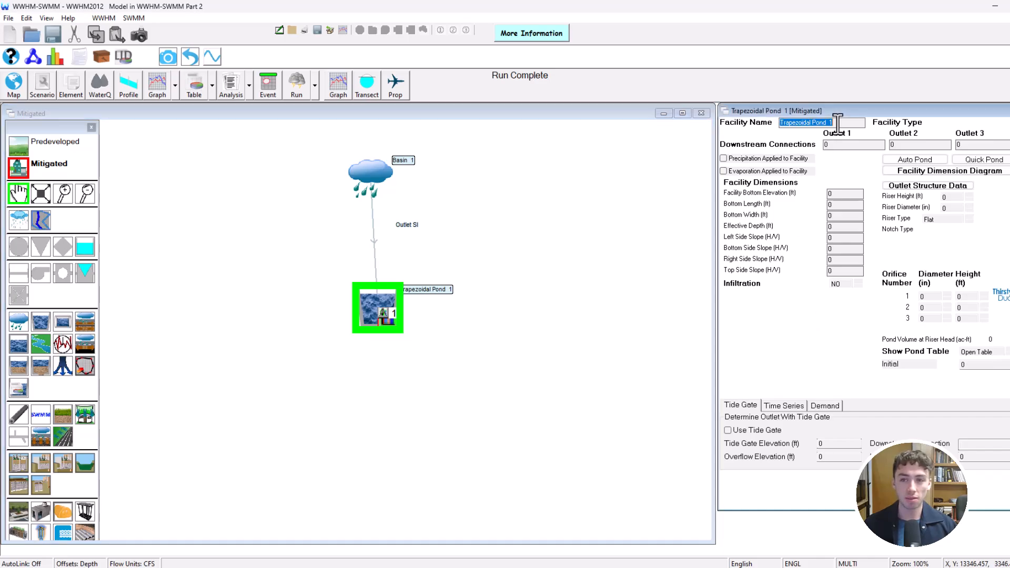
{"action": "type", "text": "De"}
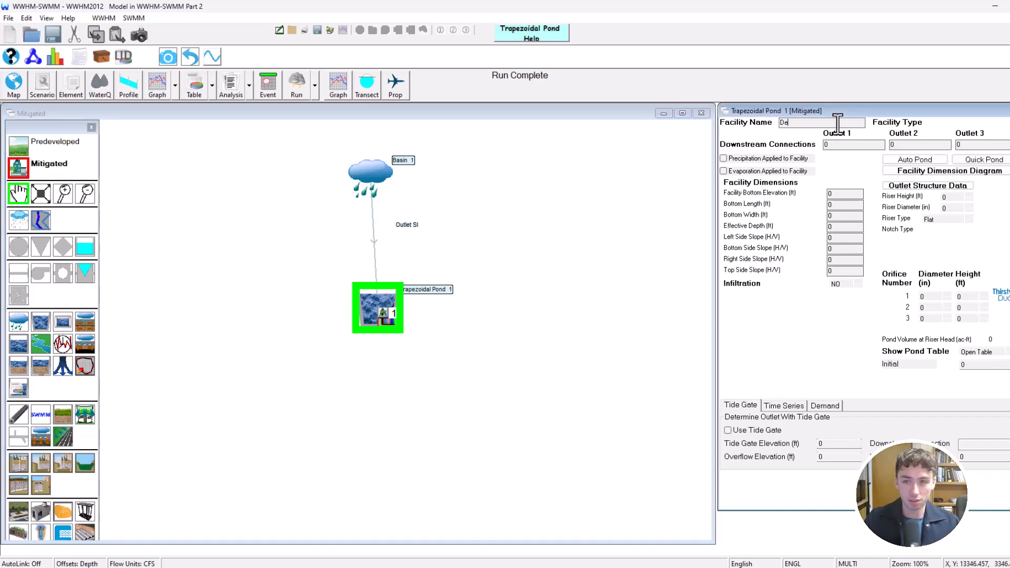
{"action": "type", "text": "tention Pond"}
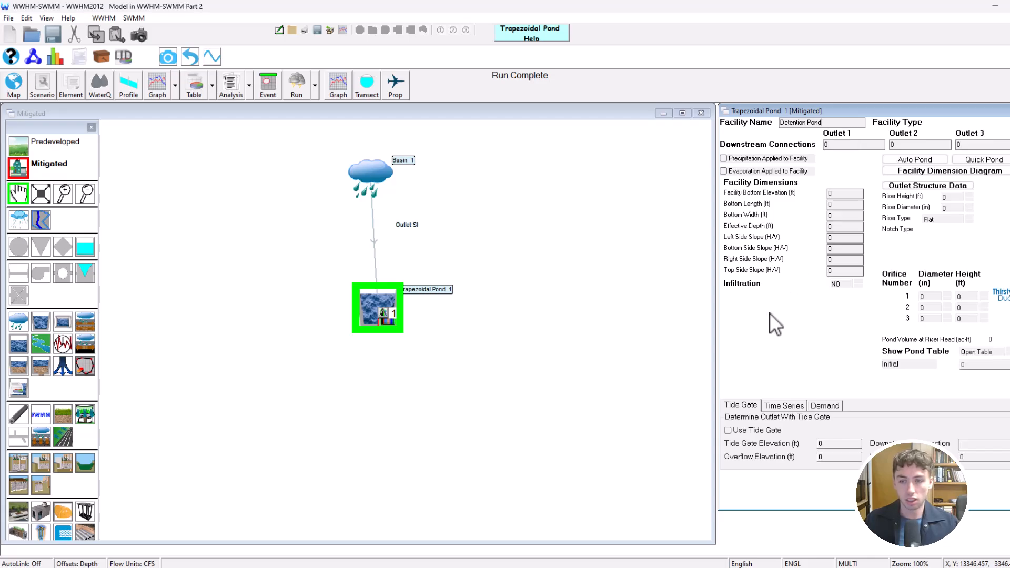
{"action": "left_click", "coordinate": [367, 314]}
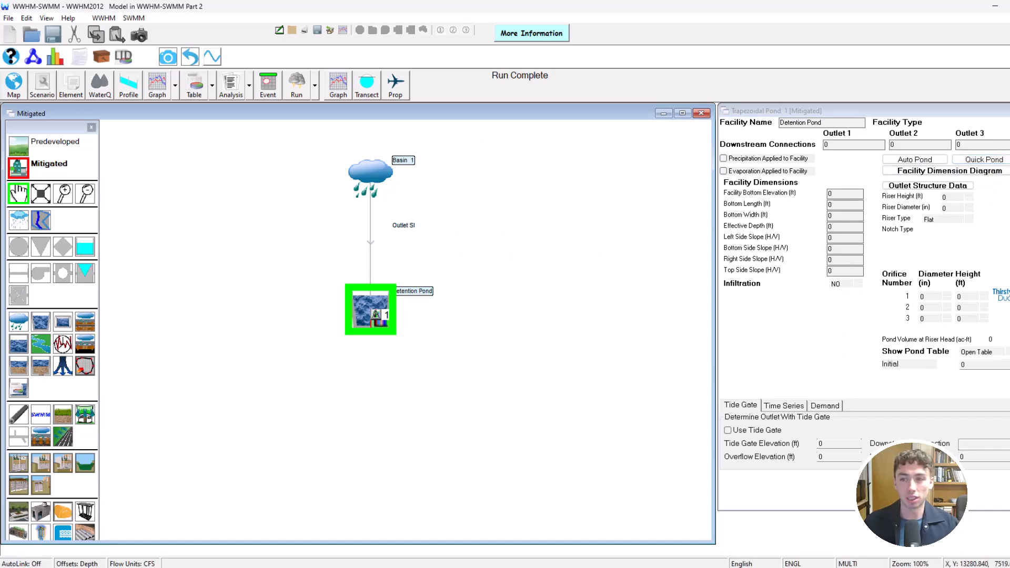
{"action": "left_click", "coordinate": [996, 161]}
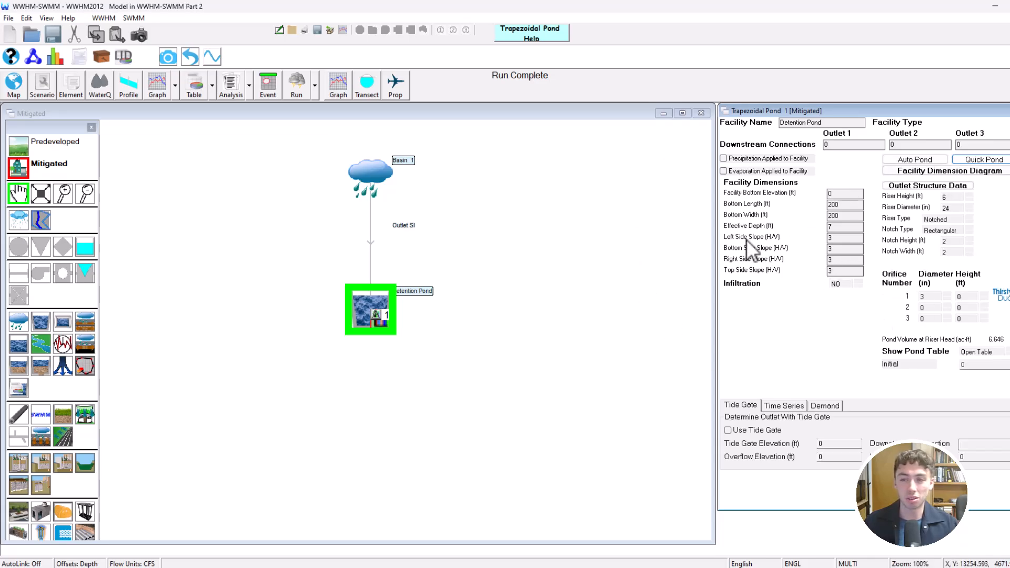
- Examine the pond's facility dimension diagram and the outlet structure diagram with the riser notch options
{"action": "left_click", "coordinate": [943, 170]}
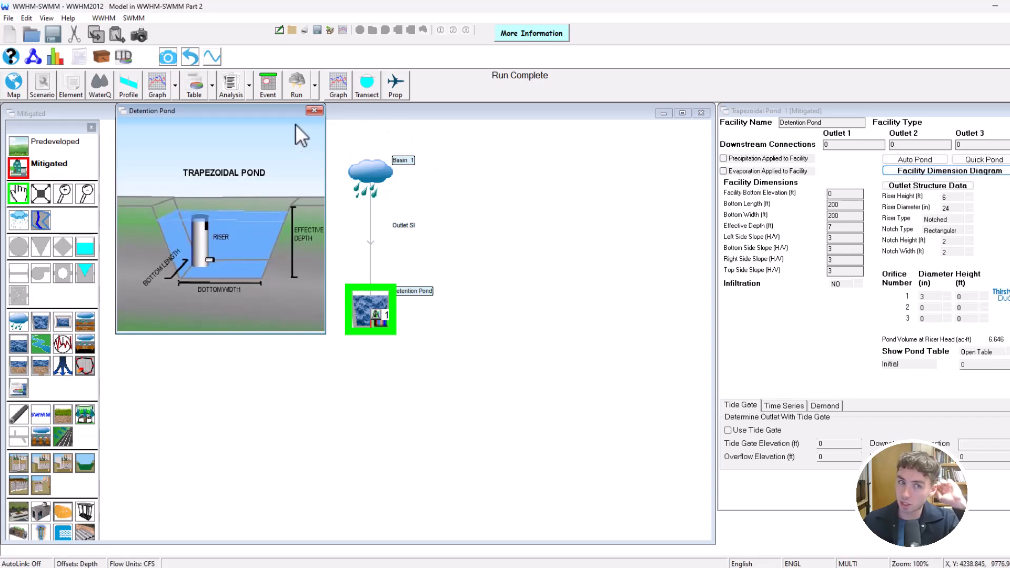
{"action": "left_click_drag", "start_coordinate": [277, 110], "coordinate": [348, 174]}
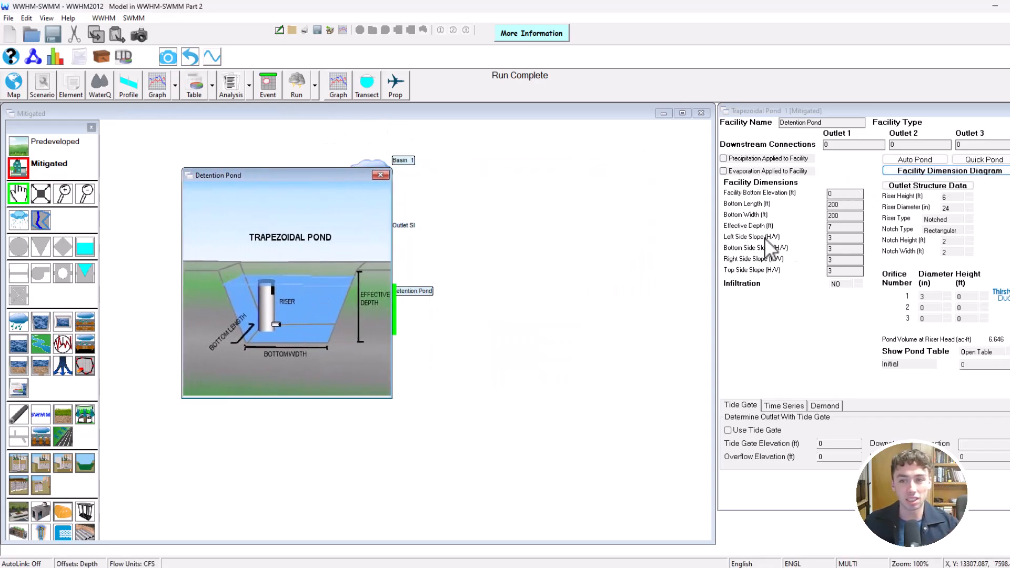
{"action": "left_click", "coordinate": [380, 175]}
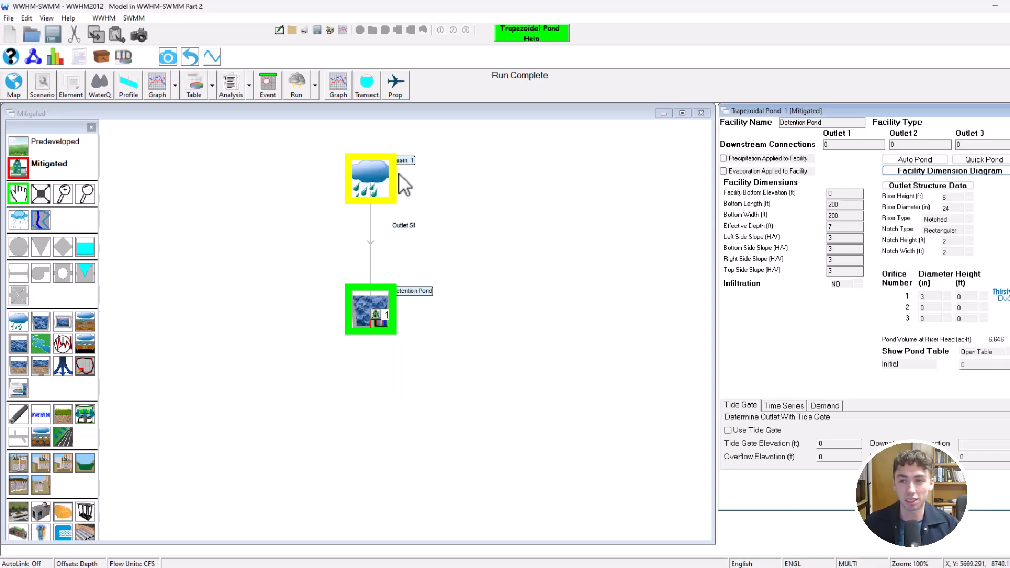
{"action": "left_click", "coordinate": [897, 185]}
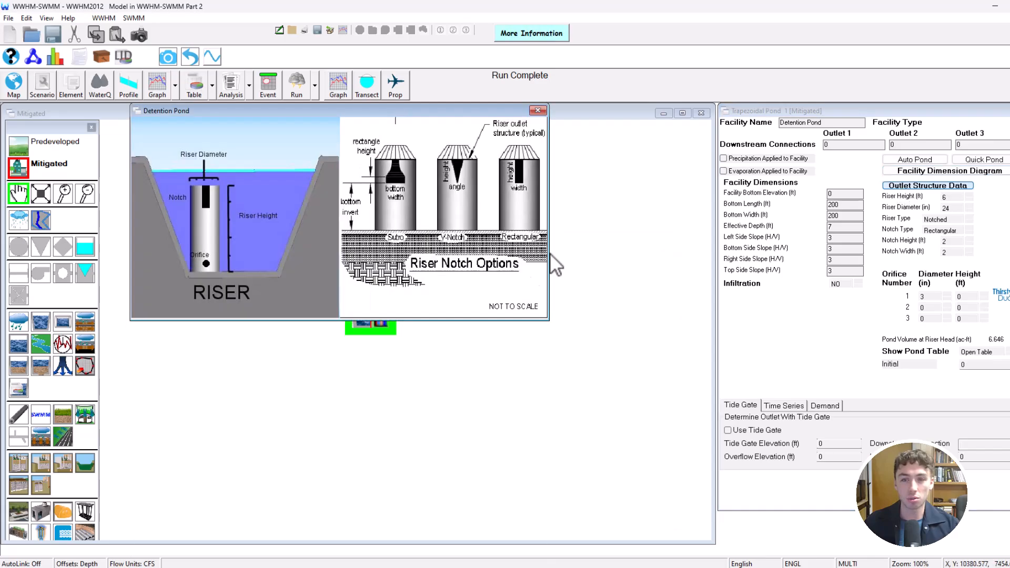
{"action": "left_click_drag", "start_coordinate": [433, 109], "coordinate": [489, 159]}
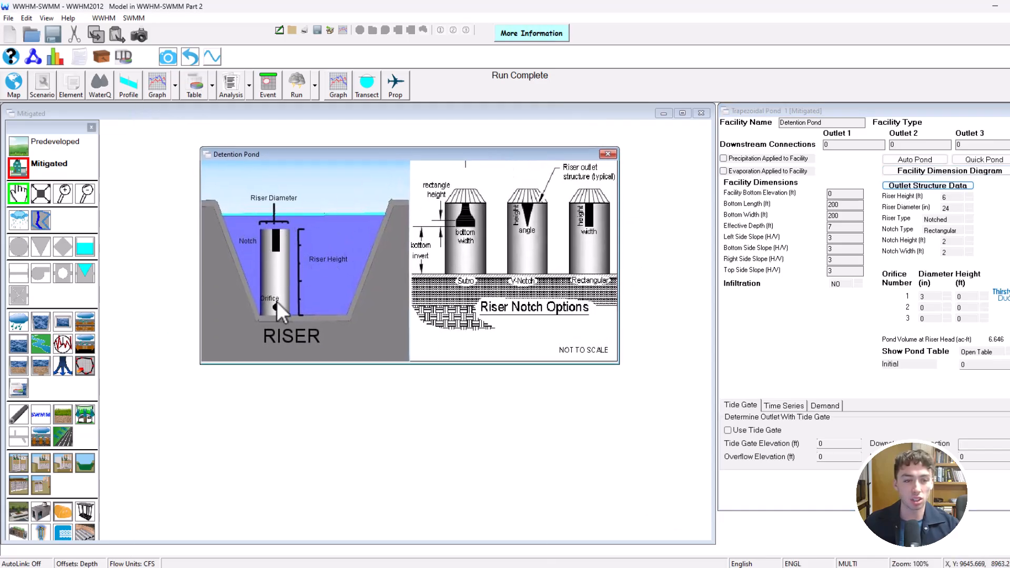
{"action": "left_click", "coordinate": [608, 154]}
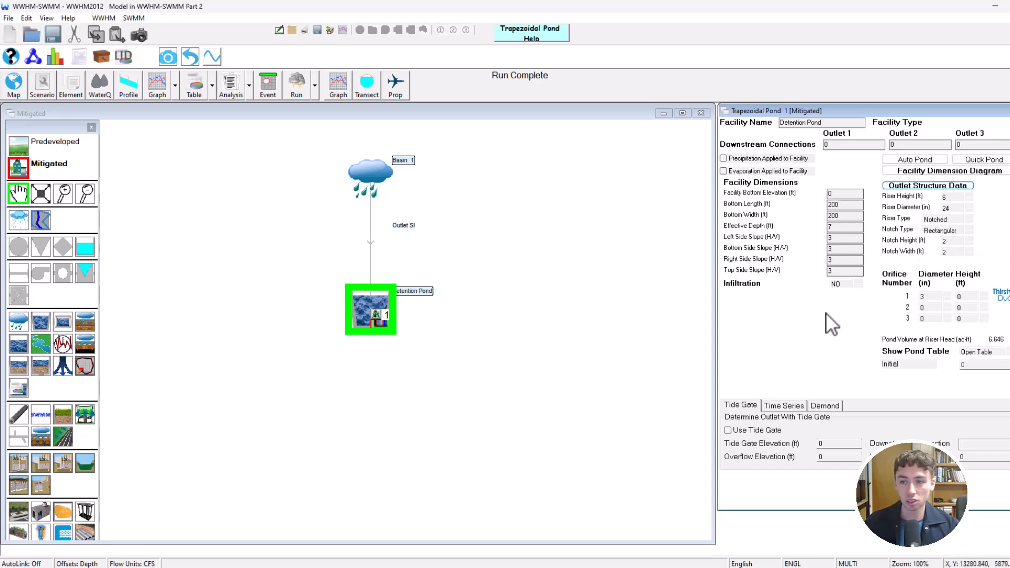
- Run the mitigated scenario and review the flow duration results for POC 1 in the analysis
{"action": "left_click", "coordinate": [296, 87]}
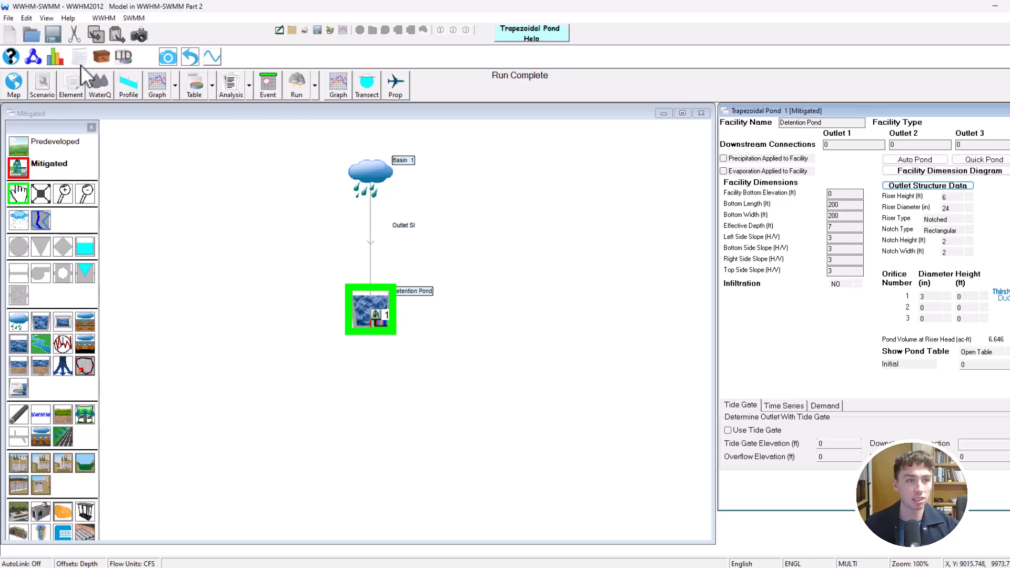
{"action": "left_click", "coordinate": [53, 56]}
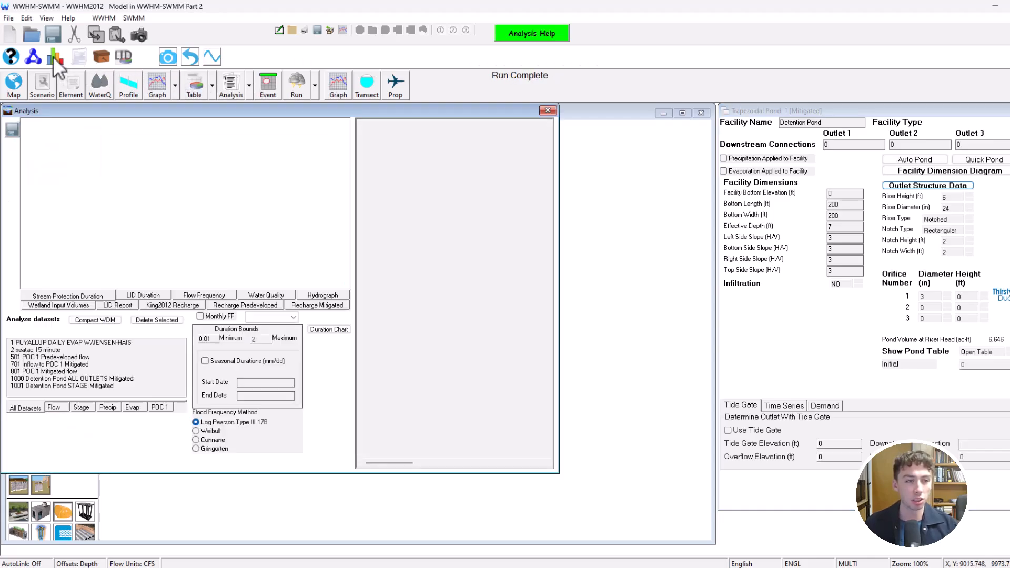
{"action": "left_click", "coordinate": [161, 408]}
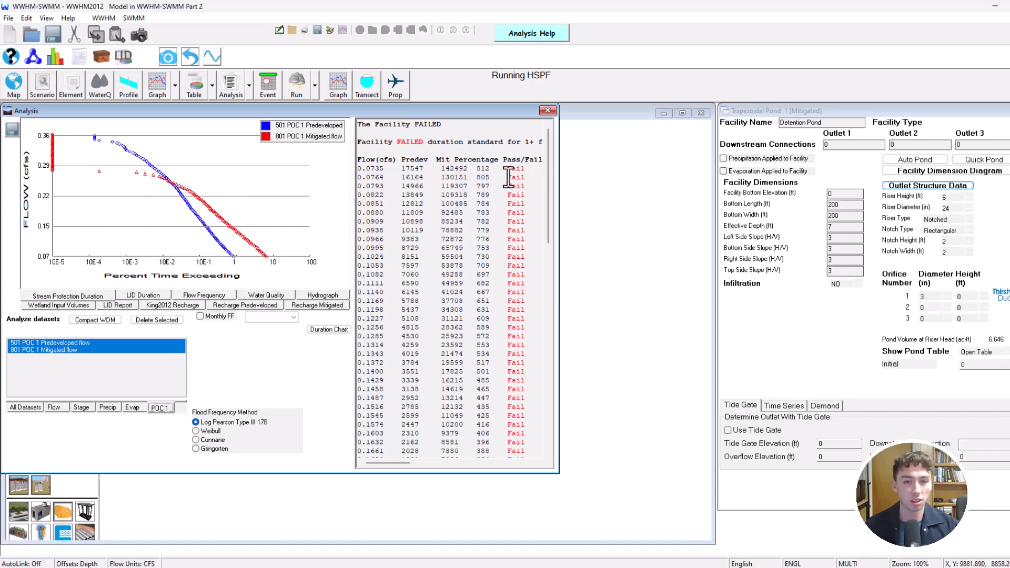
{"action": "left_click_drag", "start_coordinate": [403, 169], "coordinate": [428, 169]}
{"action": "left_click", "coordinate": [420, 230]}
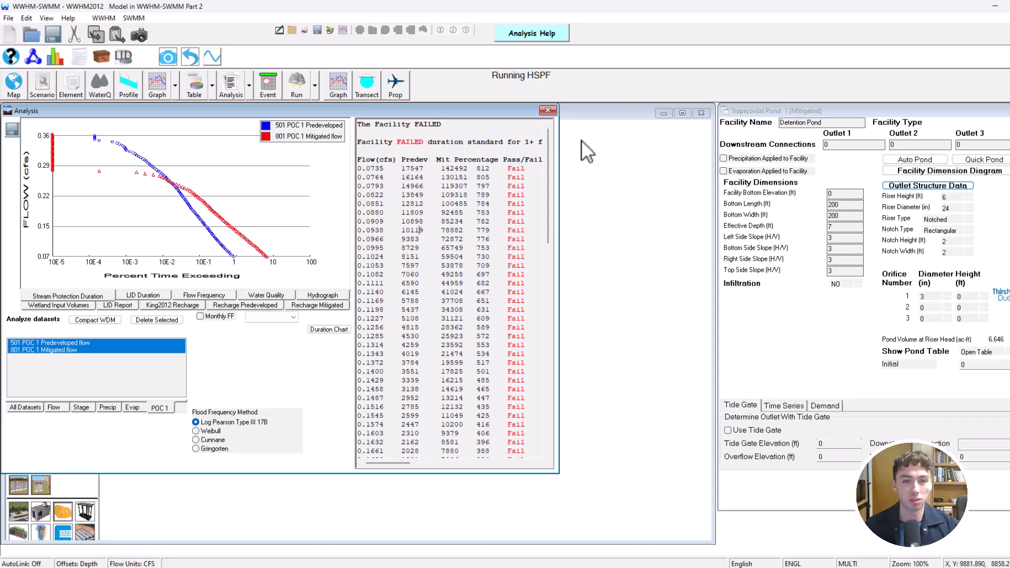
{"action": "left_click", "coordinate": [546, 113]}
- Set the diameter of orifice 1 to 1 in and rerun the scenario
{"action": "left_click", "coordinate": [923, 297]}
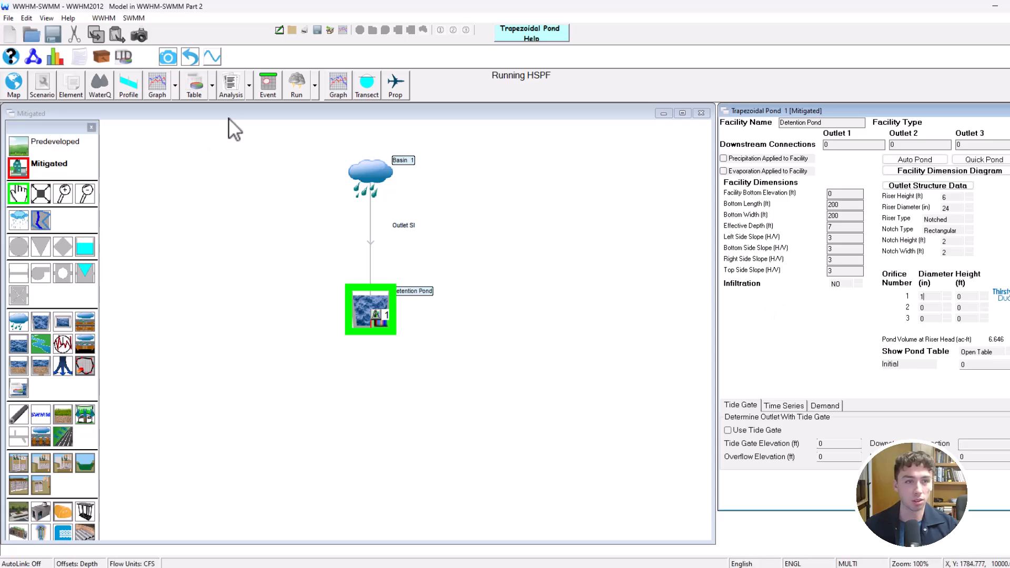
{"action": "left_click", "coordinate": [292, 96]}
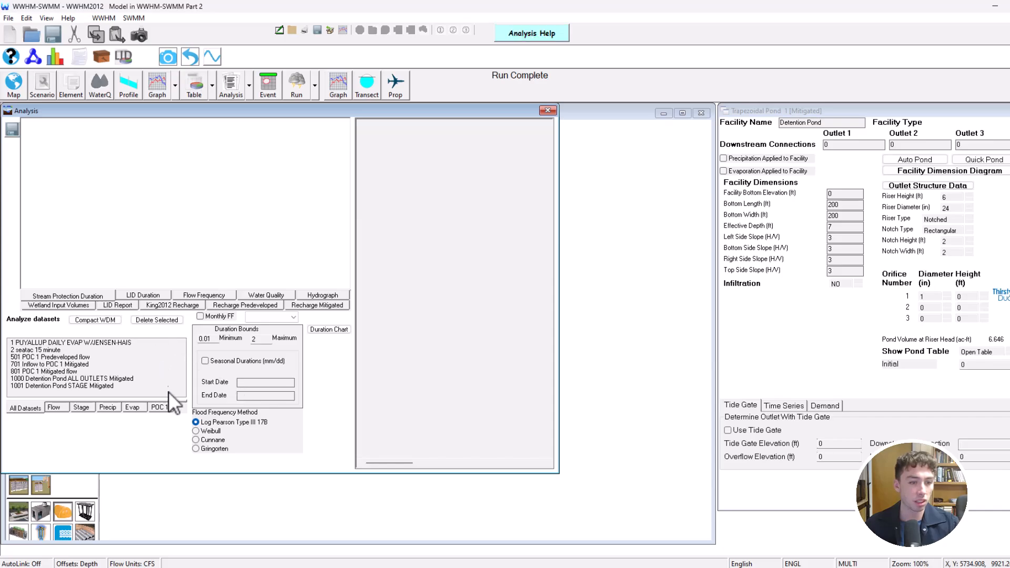
- Check POC 1's predeveloped and mitigated flow durations for the rerun, and close the analysis
{"action": "left_click", "coordinate": [160, 408]}
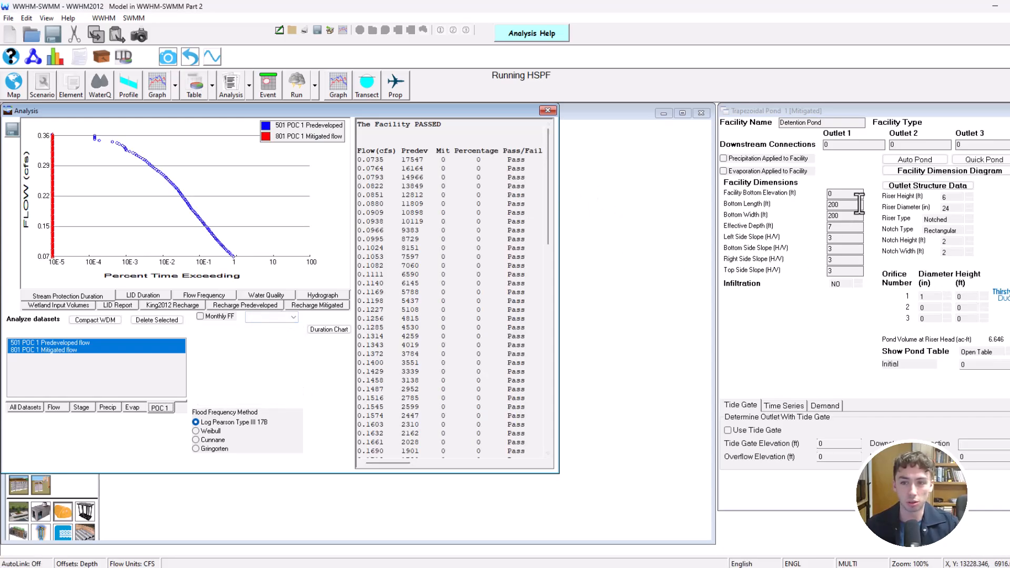
{"action": "left_click_drag", "start_coordinate": [548, 212], "coordinate": [553, 130]}
{"action": "left_click", "coordinate": [550, 109]}
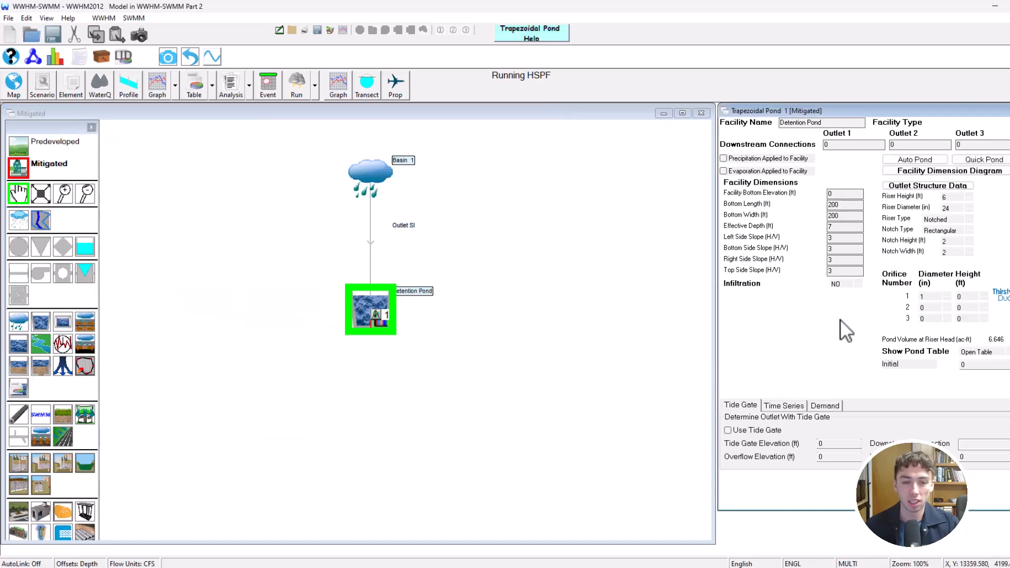
- Auto-size the detention pond with the 1 orifice & rectangular notch outlet structure, and close the automatic pond adjuster
{"action": "left_click", "coordinate": [922, 159]}
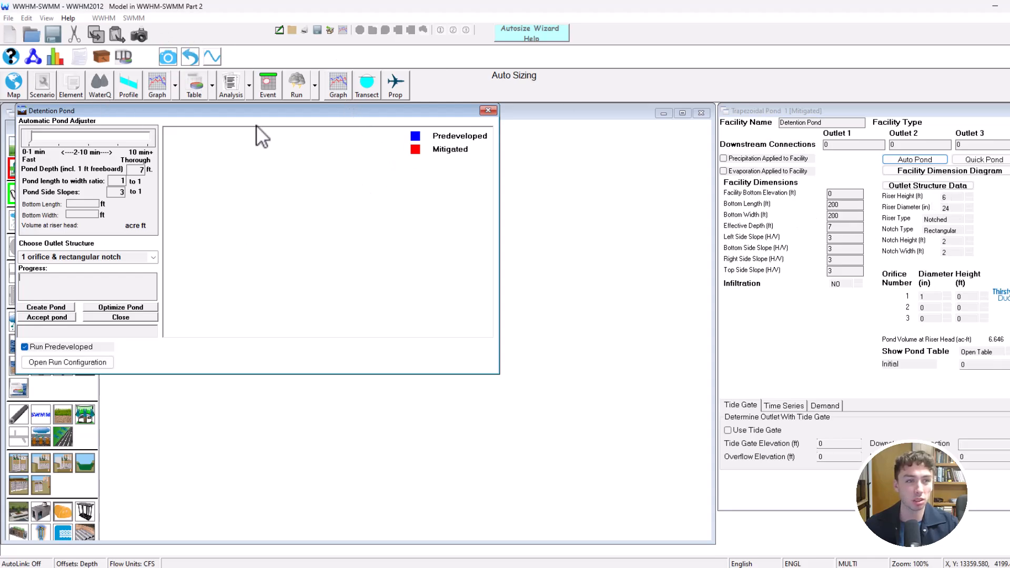
{"action": "left_click_drag", "start_coordinate": [275, 114], "coordinate": [462, 121]}
{"action": "left_click_drag", "start_coordinate": [162, 143], "coordinate": [215, 149]}
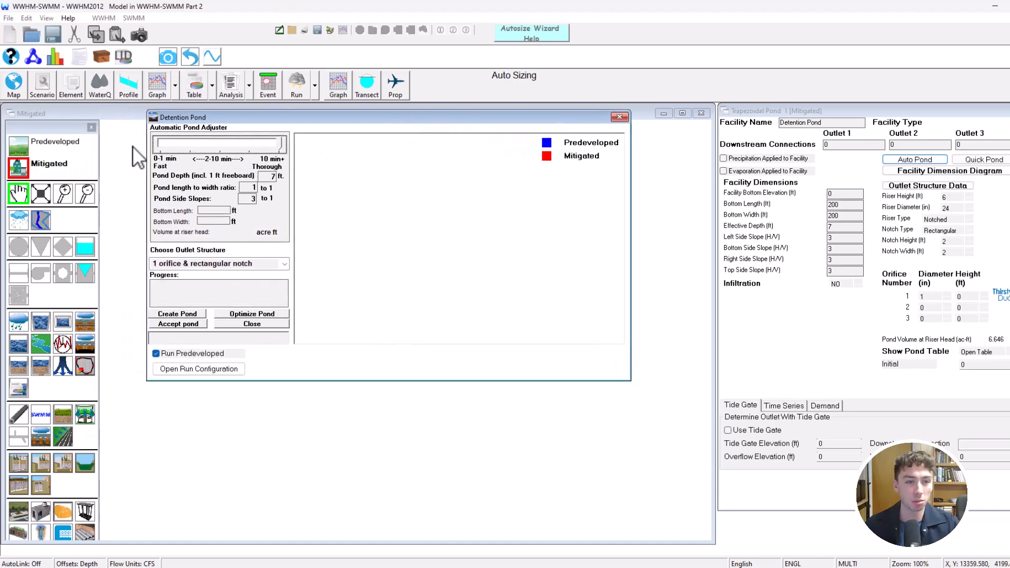
{"action": "left_click", "coordinate": [286, 266]}
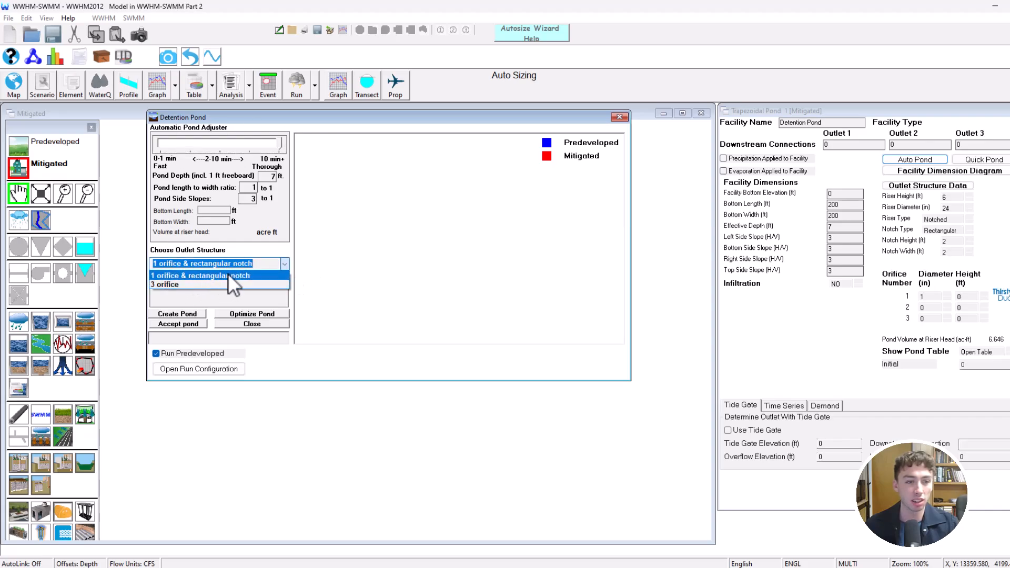
{"action": "left_click", "coordinate": [194, 275]}
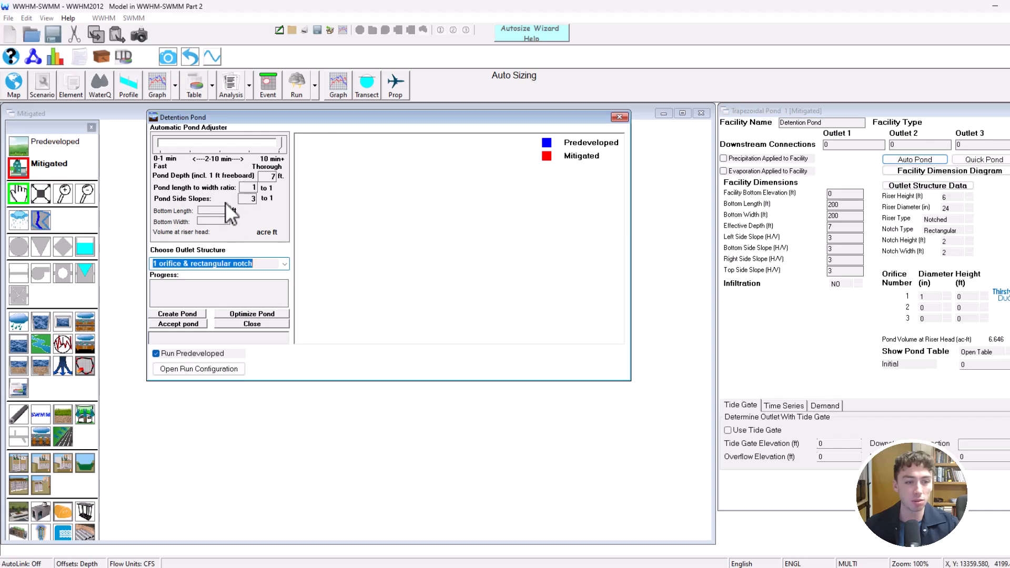
{"action": "left_click", "coordinate": [172, 314]}
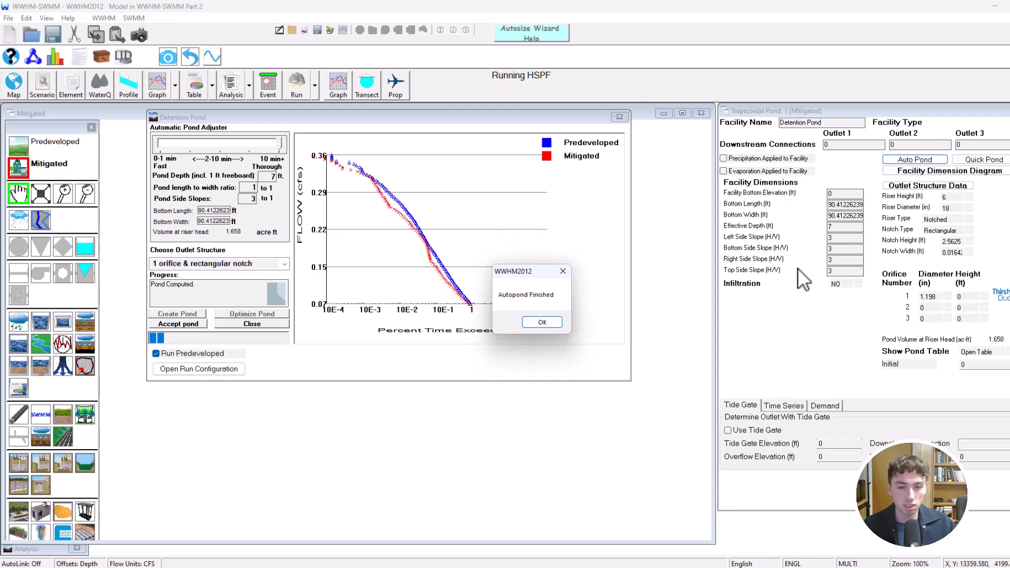
{"action": "left_click", "coordinate": [540, 322]}
{"action": "left_click", "coordinate": [619, 117]}
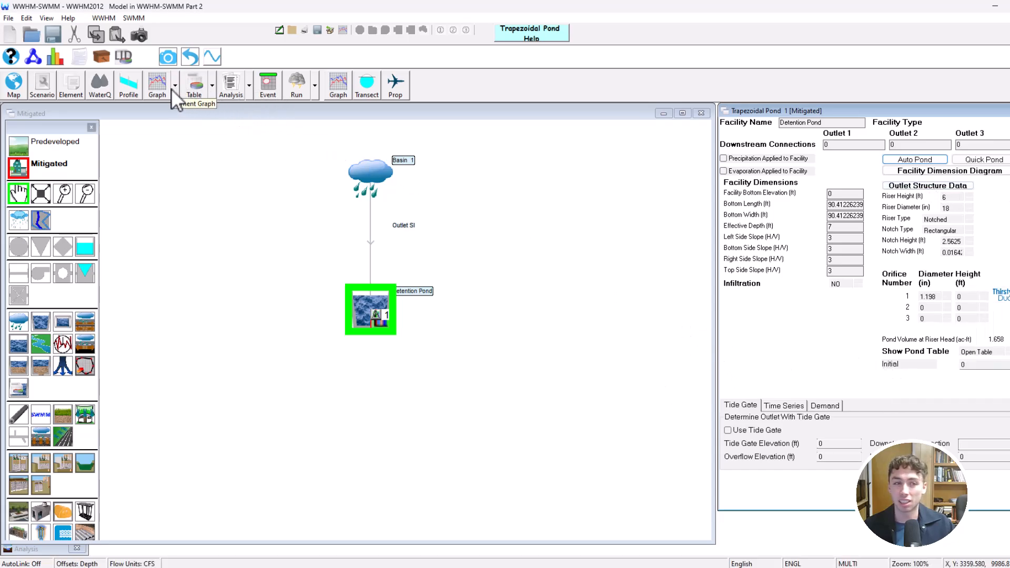
- Review POC 1's flow duration results for the auto-sized pond, including the facility's pass/fail table, and close the analysis
{"action": "left_click", "coordinate": [57, 57]}
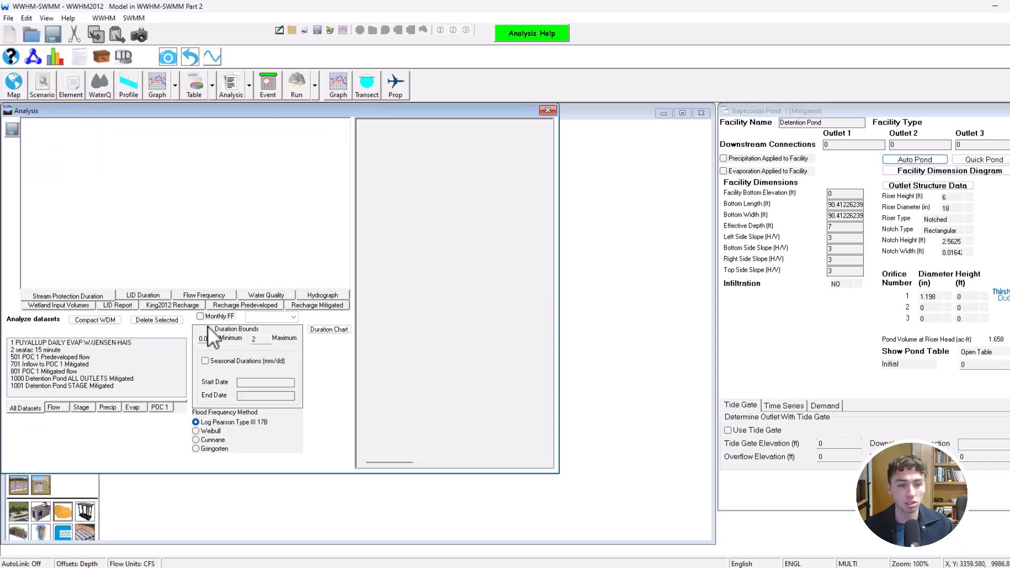
{"action": "left_click", "coordinate": [166, 403]}
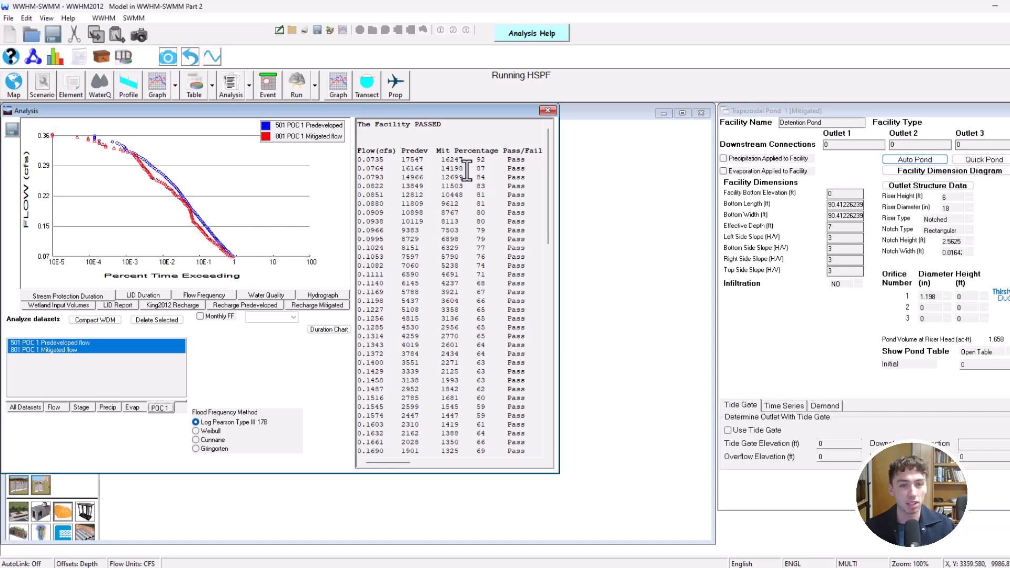
{"action": "left_click_drag", "start_coordinate": [361, 127], "coordinate": [506, 136]}
{"action": "left_click", "coordinate": [468, 141]}
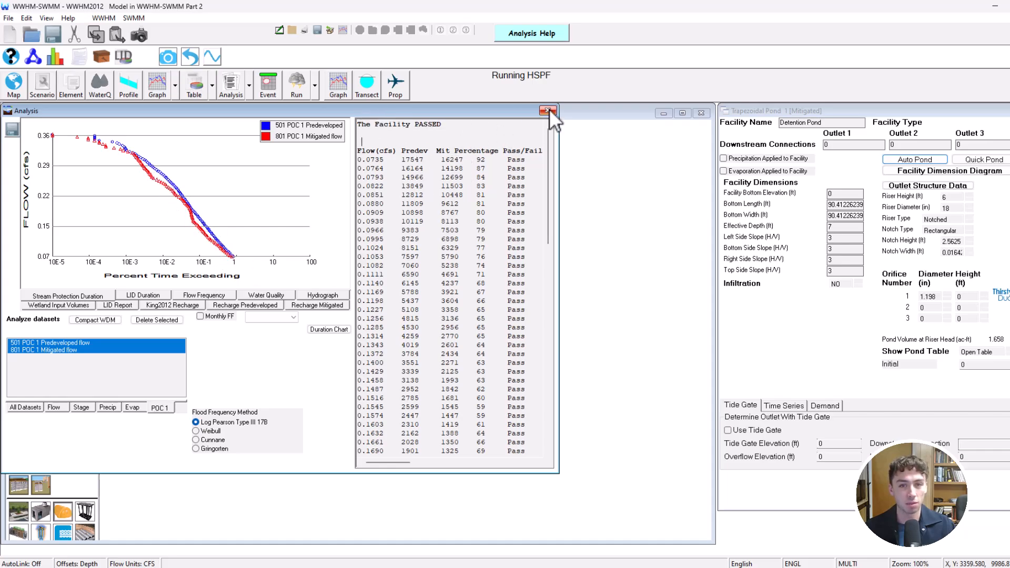
{"action": "left_click", "coordinate": [550, 110]}
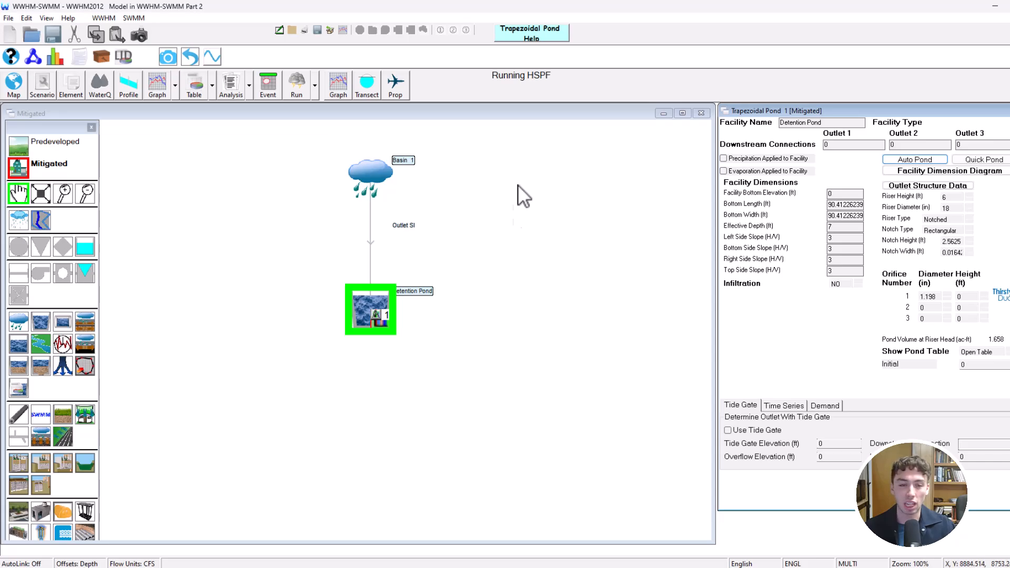